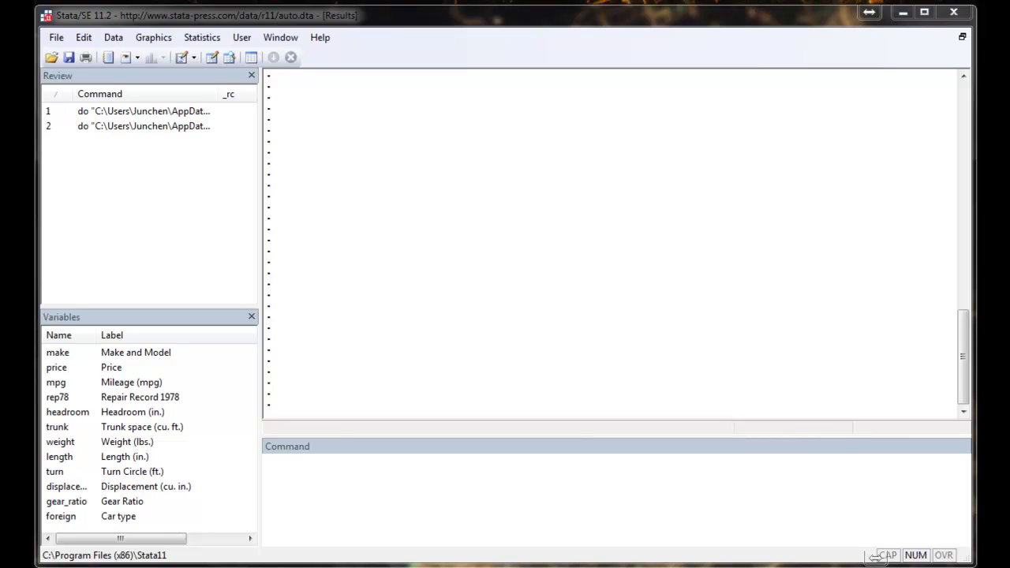
Run the do-file that clears memory, loads webuse auto and regresses price on mpg
{"action": "key", "text": "ctrl+d"}
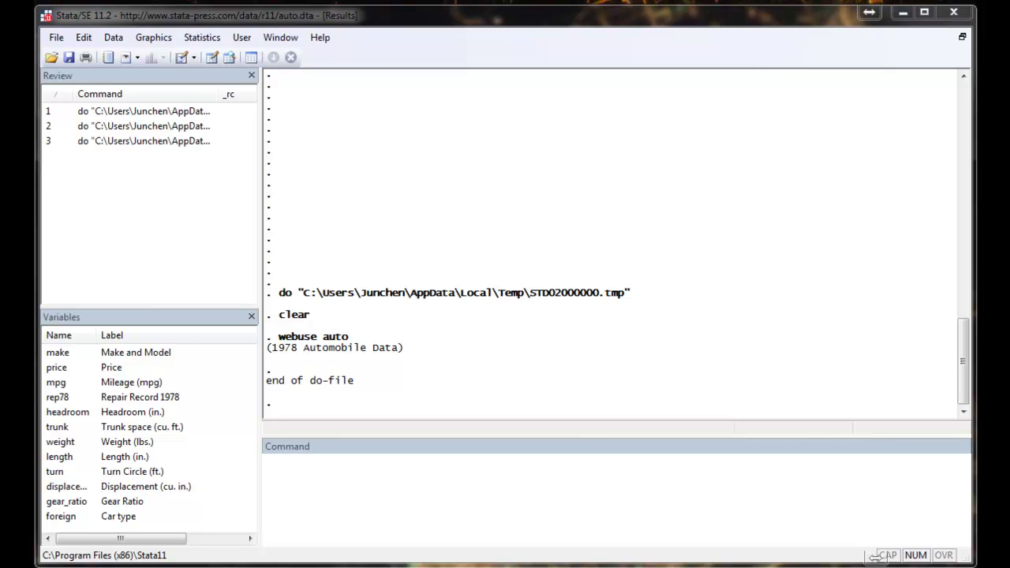
{"action": "key", "text": "ctrl+d"}
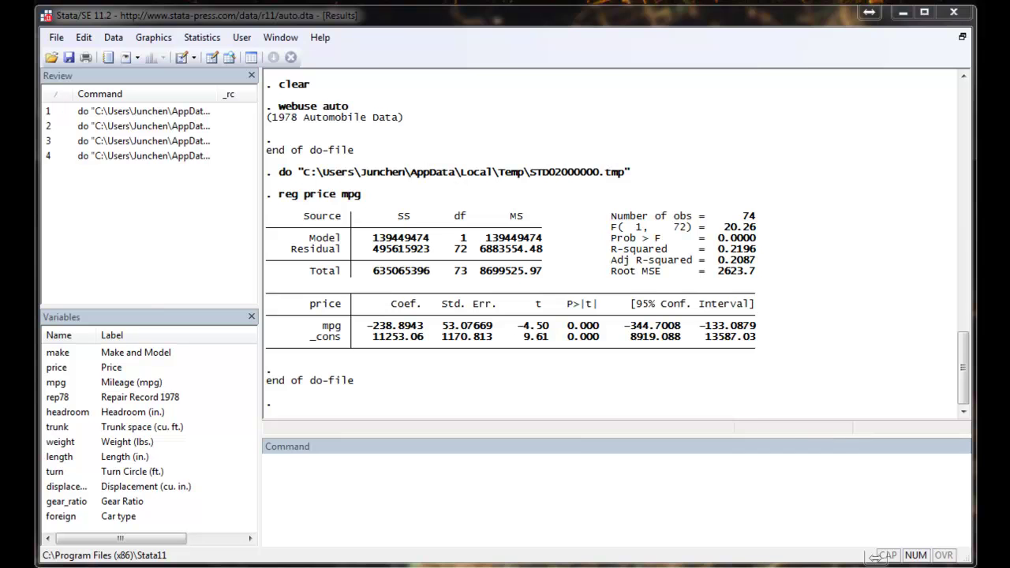
{"action": "left_click_drag", "start_coordinate": [368, 325], "coordinate": [424, 331]}
{"action": "left_click_drag", "start_coordinate": [567, 326], "coordinate": [600, 328]}
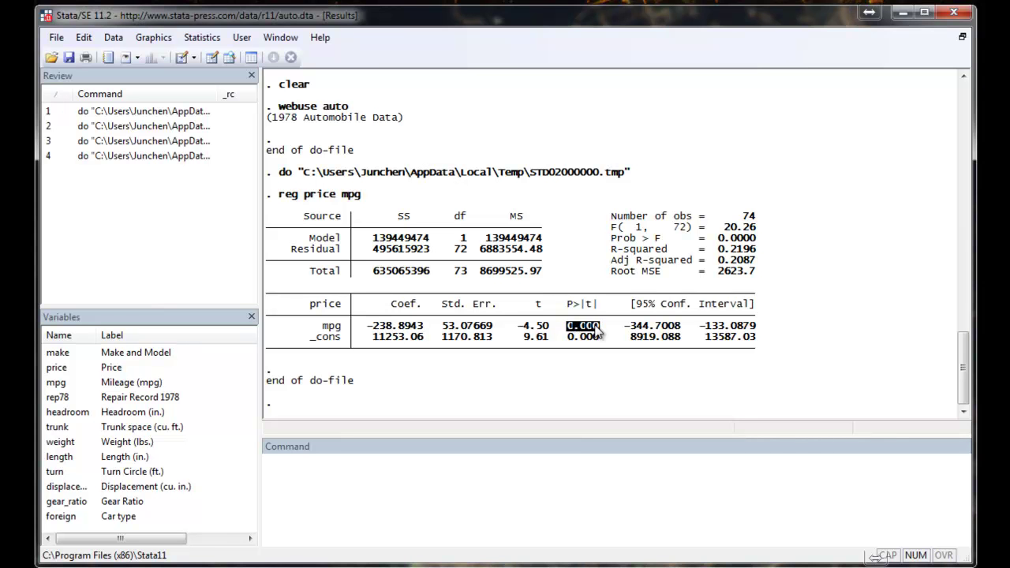
{"action": "left_click_drag", "start_coordinate": [320, 325], "coordinate": [342, 326]}
{"action": "left_click", "coordinate": [338, 315]}
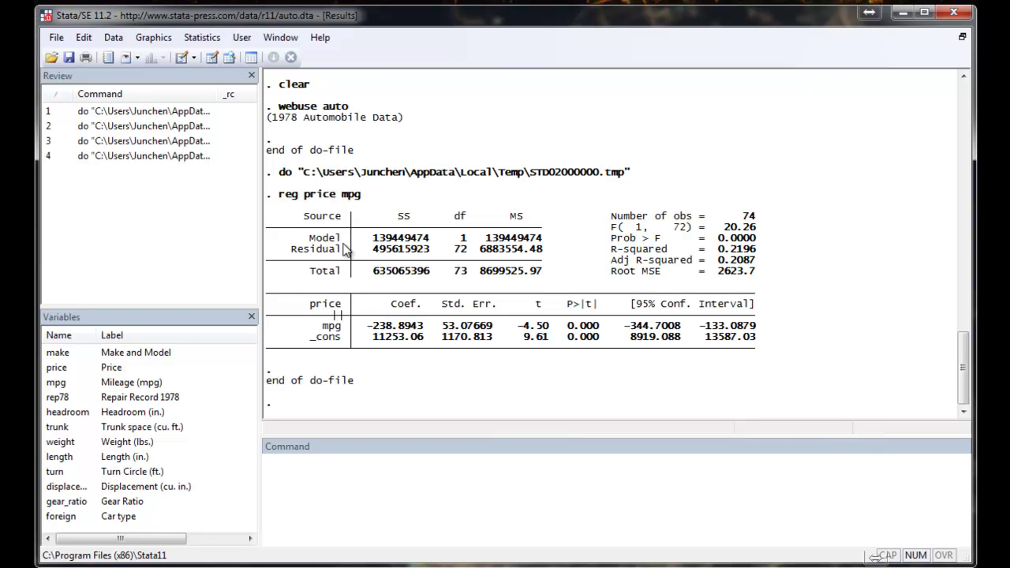
Find esttab with findit, install package st0085_1, and close the search Viewer
{"action": "left_click", "coordinate": [360, 470]}
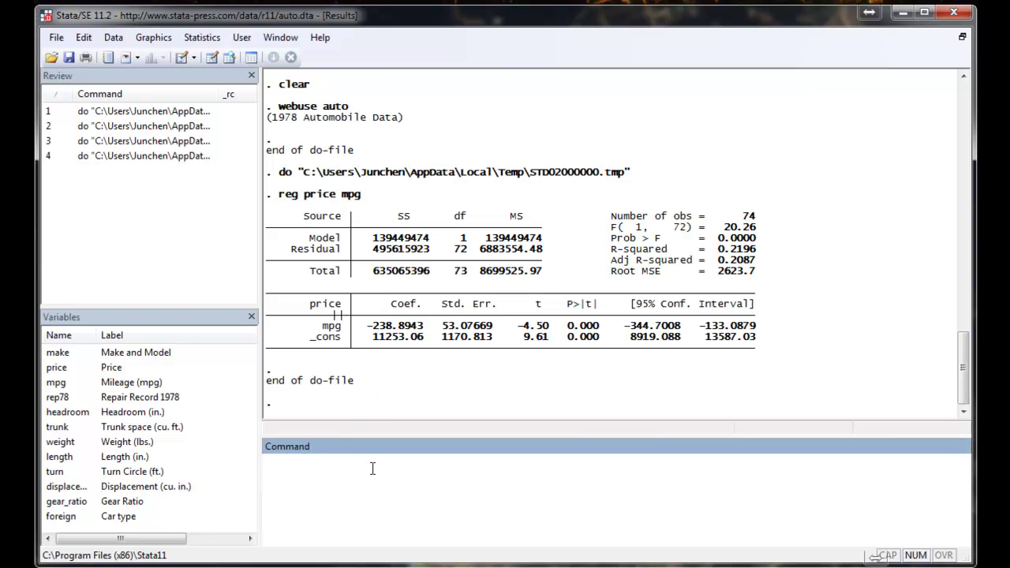
{"action": "type", "text": "findit esttab"}
{"action": "key", "text": "Return"}
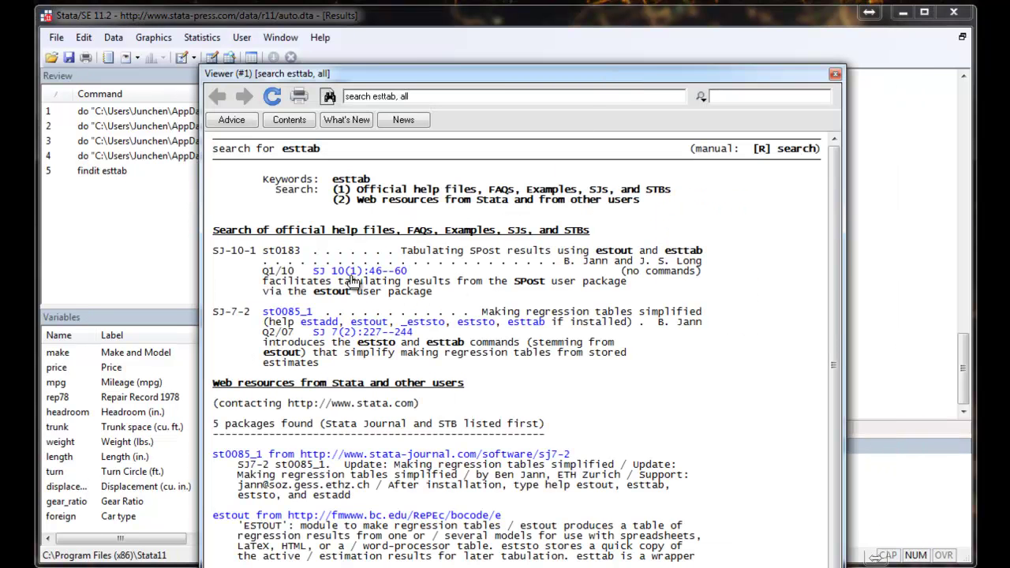
{"action": "left_click", "coordinate": [294, 314]}
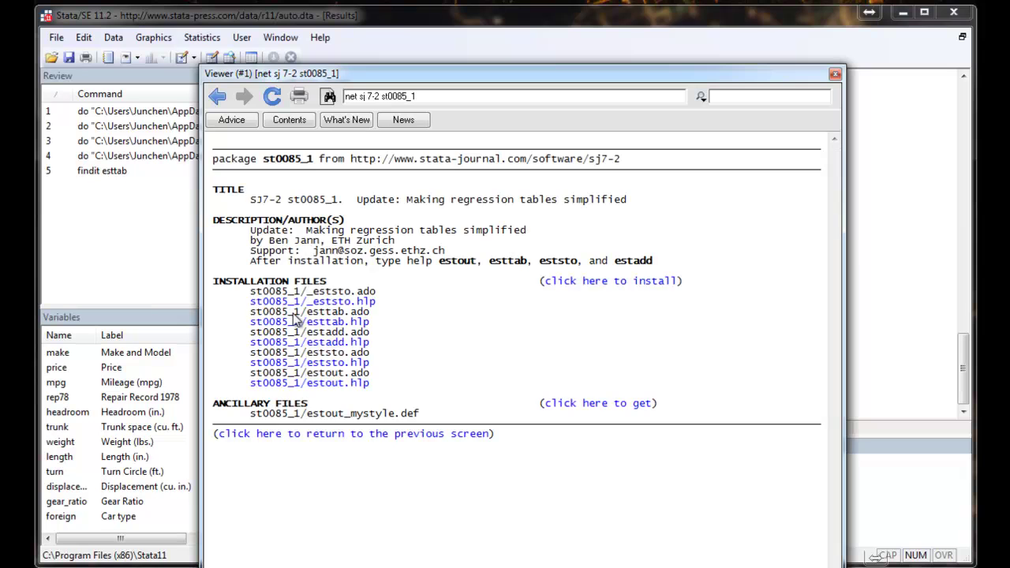
{"action": "left_click", "coordinate": [635, 282]}
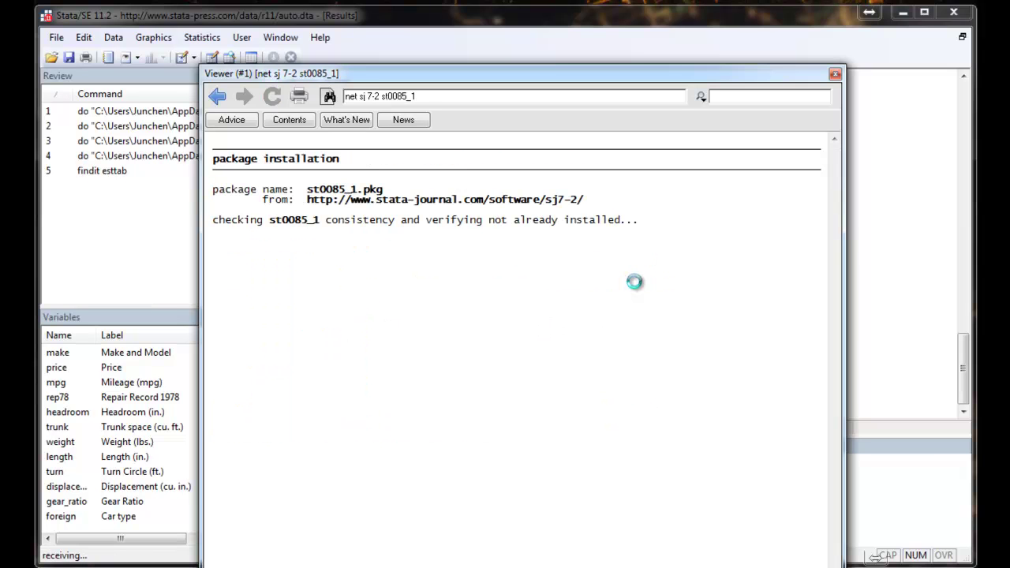
{"action": "left_click", "coordinate": [835, 74]}
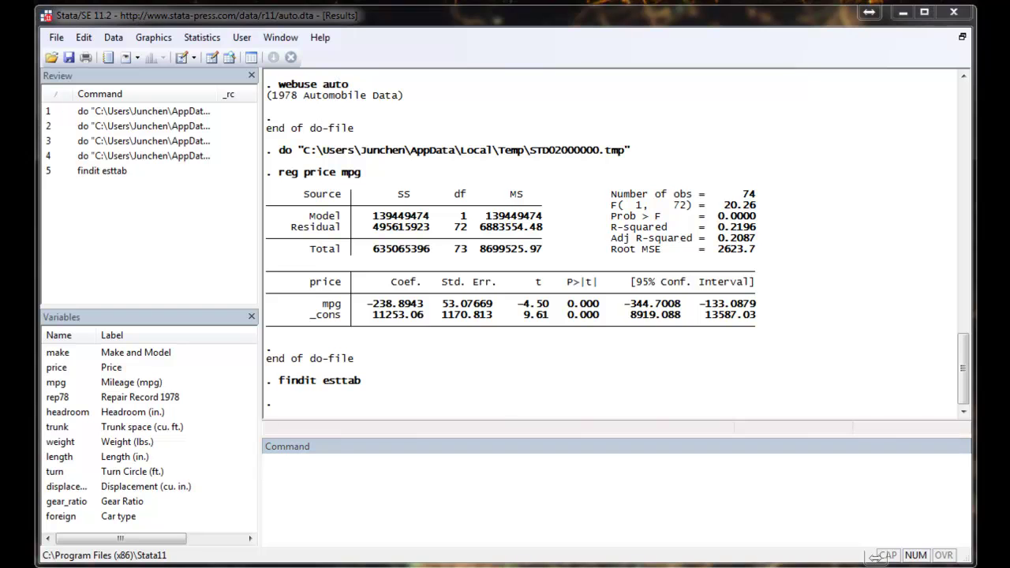
Store reg price mpg as model1 and tabulate it with esttab, adding adjusted R-squared (ar2)
{"action": "key", "text": "ctrl+d"}
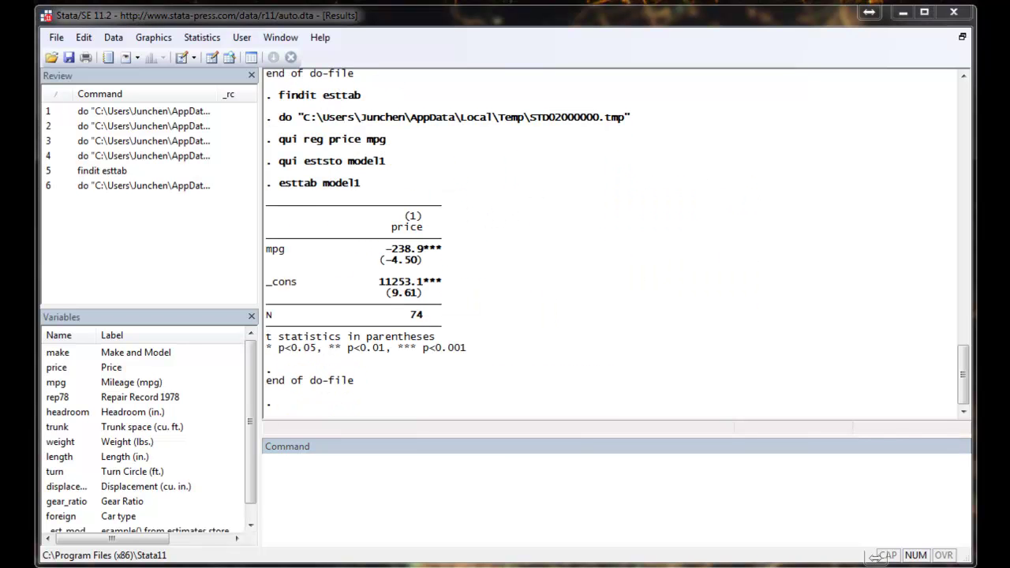
{"action": "left_click_drag", "start_coordinate": [307, 141], "coordinate": [384, 141]}
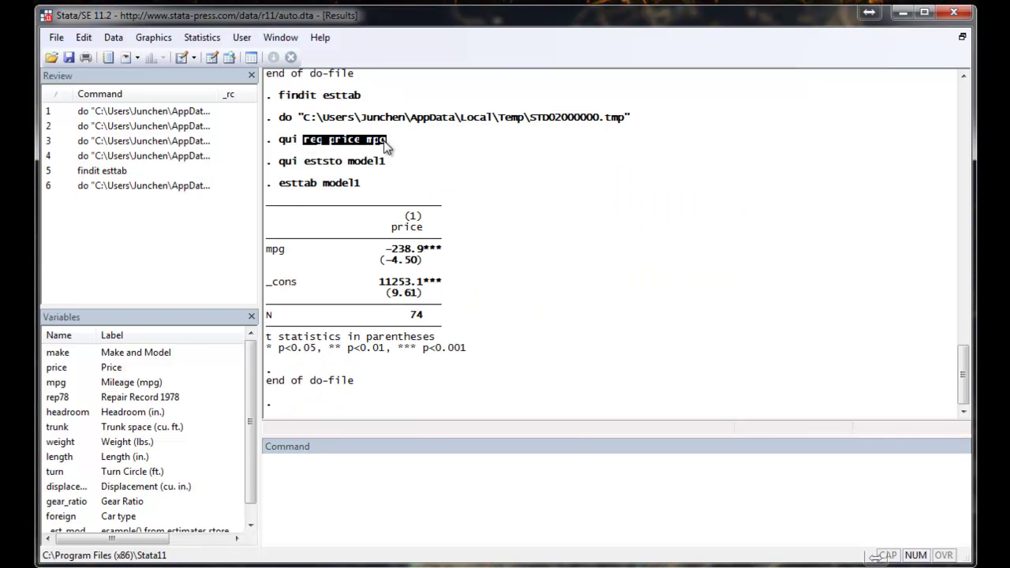
{"action": "left_click", "coordinate": [393, 142]}
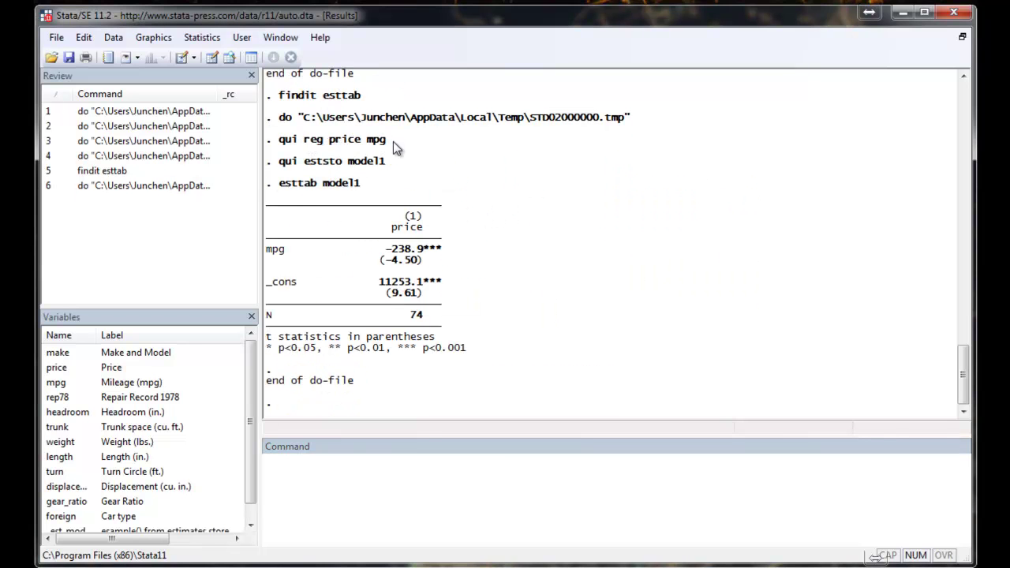
{"action": "double_click", "coordinate": [307, 164]}
{"action": "left_click_drag", "start_coordinate": [347, 164], "coordinate": [386, 166]}
{"action": "left_click_drag", "start_coordinate": [283, 193], "coordinate": [361, 191]}
{"action": "left_click", "coordinate": [364, 191]}
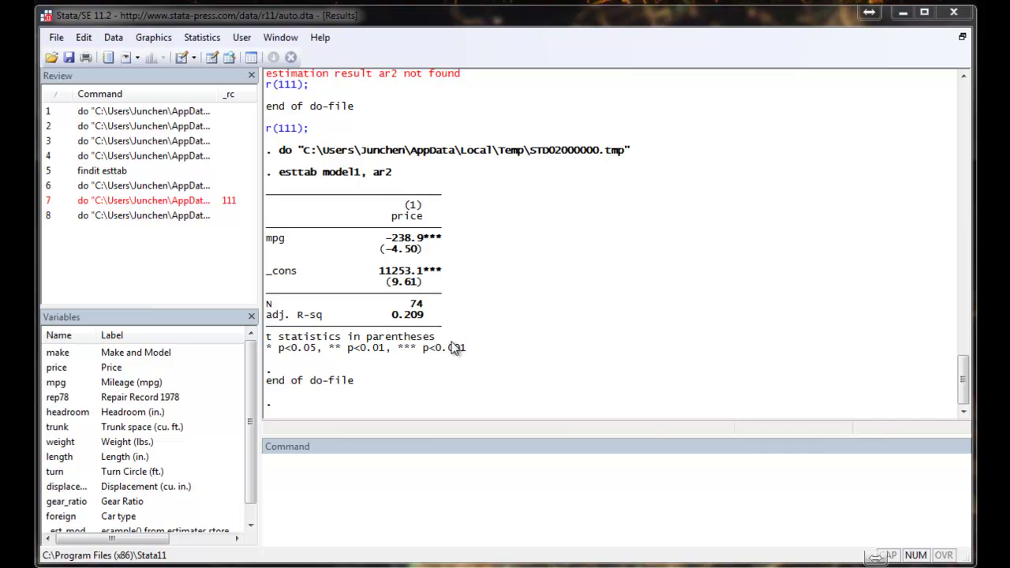
{"action": "double_click", "coordinate": [383, 173]}
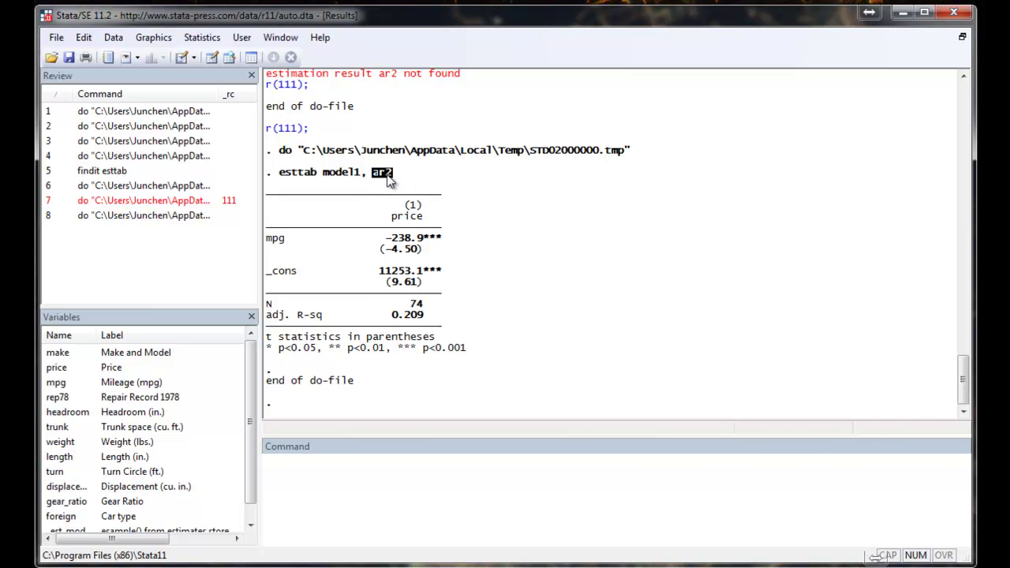
{"action": "left_click", "coordinate": [385, 175]}
Quietly regress price on mpg and turn and store it as model2
{"action": "key", "text": "ctrl+d"}
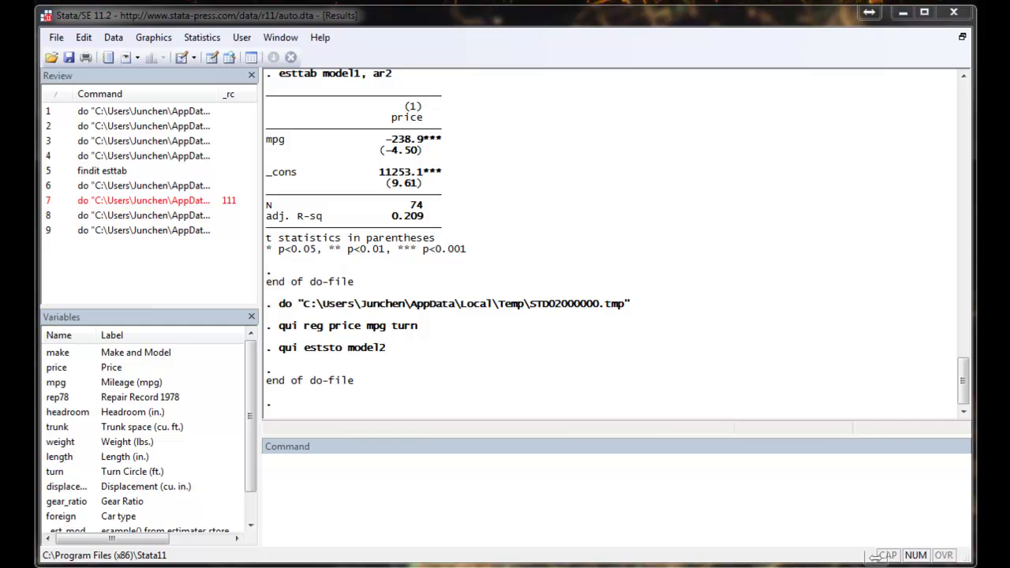
Tabulate model1 and model2 side by side with p-values in parentheses
{"action": "key", "text": "ctrl+d"}
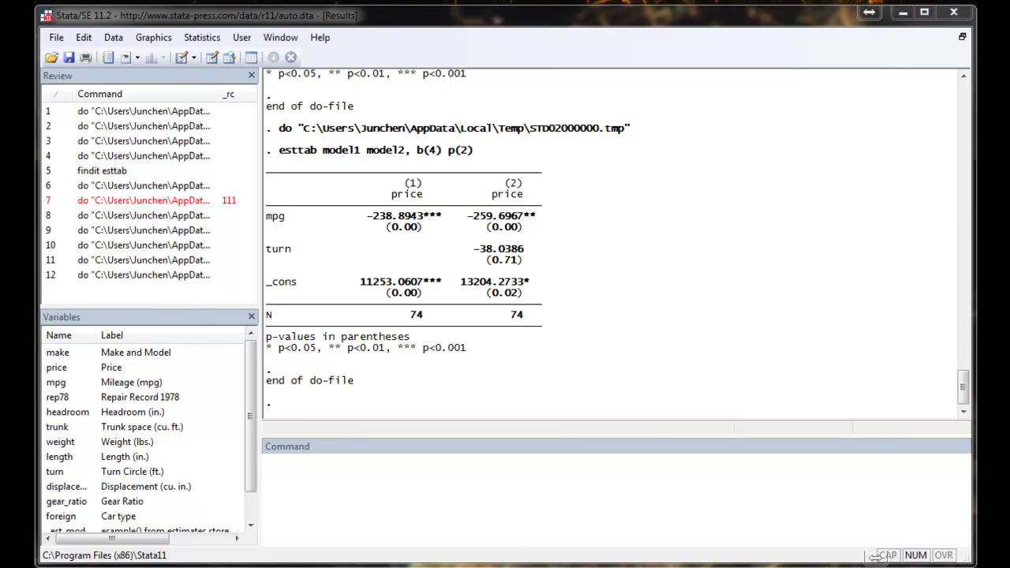
Show only the mpg row for both models, using keep(mpg) and then drop(turn _cons)
{"action": "key", "text": "ctrl+d"}
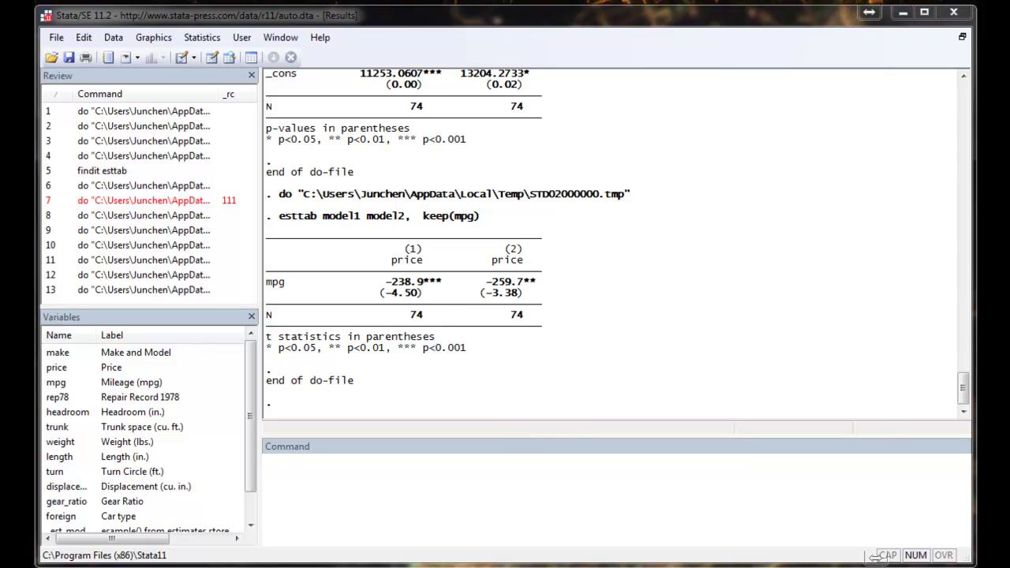
{"action": "key", "text": "ctrl+d"}
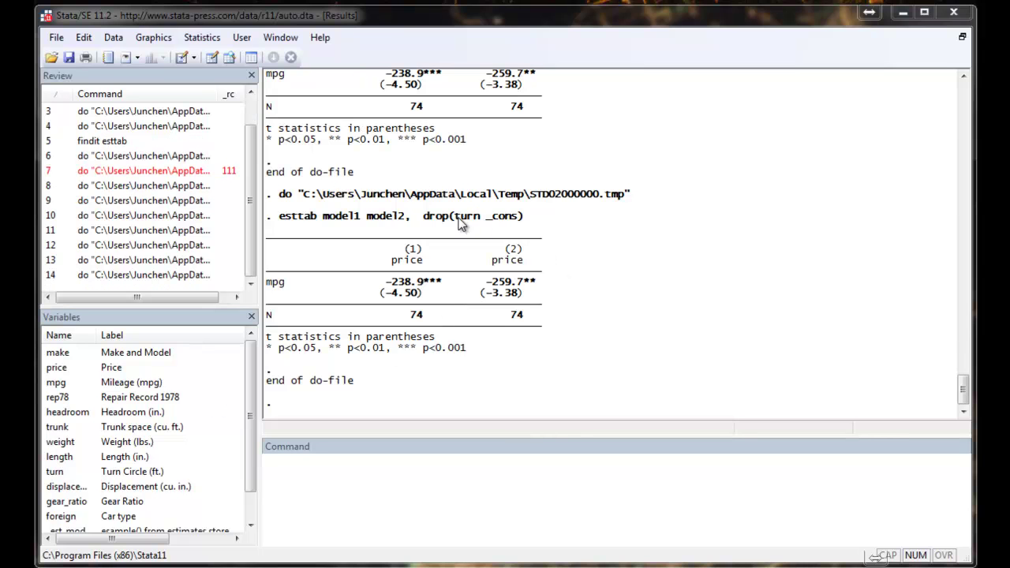
{"action": "left_click_drag", "start_coordinate": [460, 224], "coordinate": [516, 226]}
{"action": "left_click", "coordinate": [502, 226]}
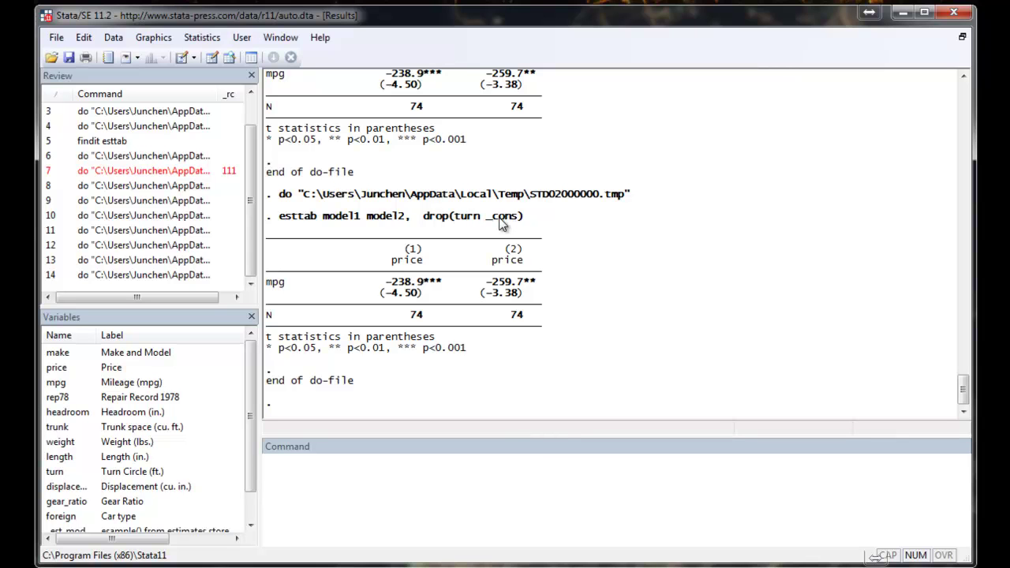
{"action": "left_click_drag", "start_coordinate": [499, 225], "coordinate": [481, 226]}
{"action": "left_click", "coordinate": [485, 226]}
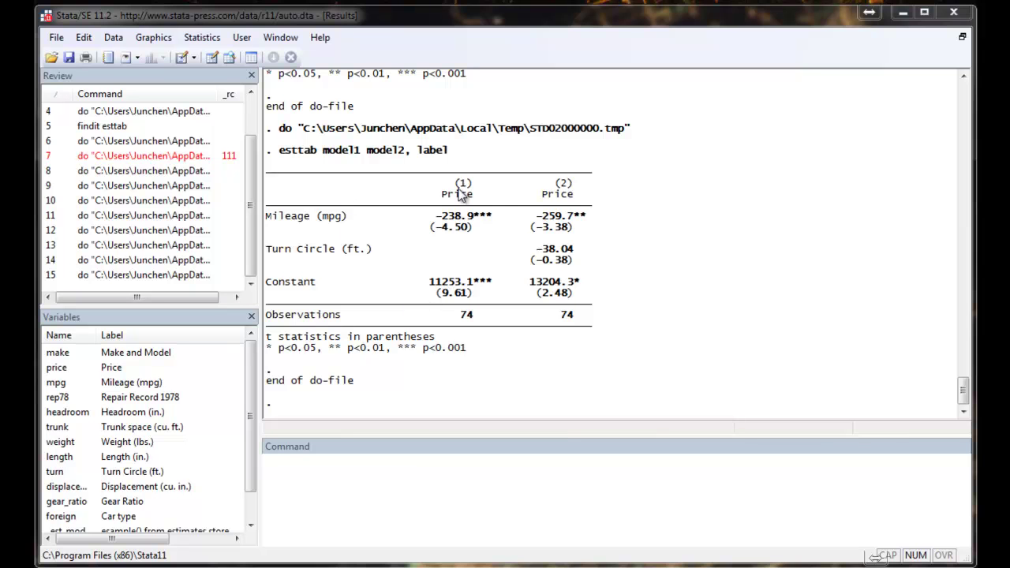
Print the two-model table titled 'TEST MODEL', then with column titles '1 Factor' and '2 Factors'
{"action": "key", "text": "ctrl+d"}
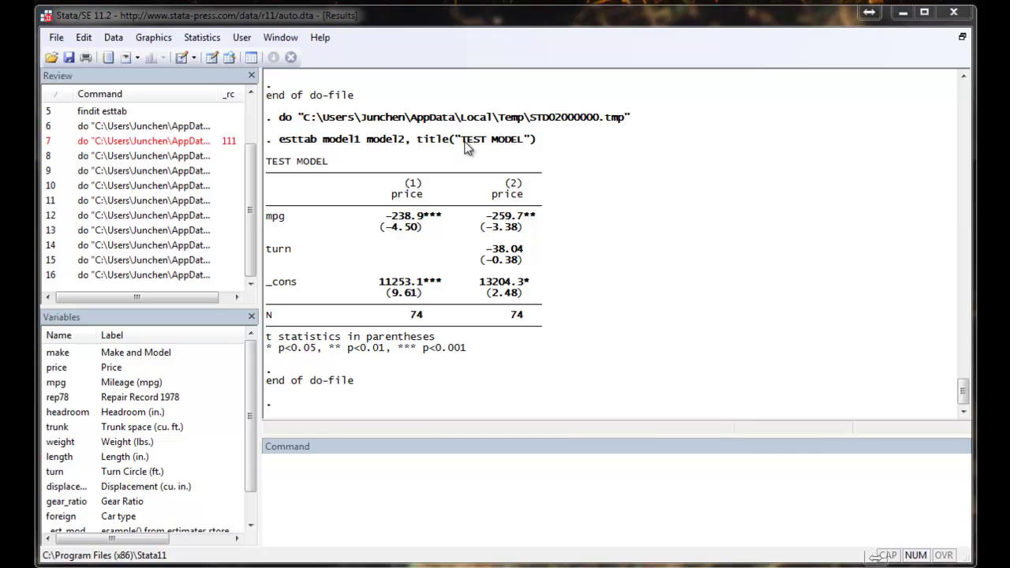
{"action": "left_click_drag", "start_coordinate": [454, 140], "coordinate": [529, 140]}
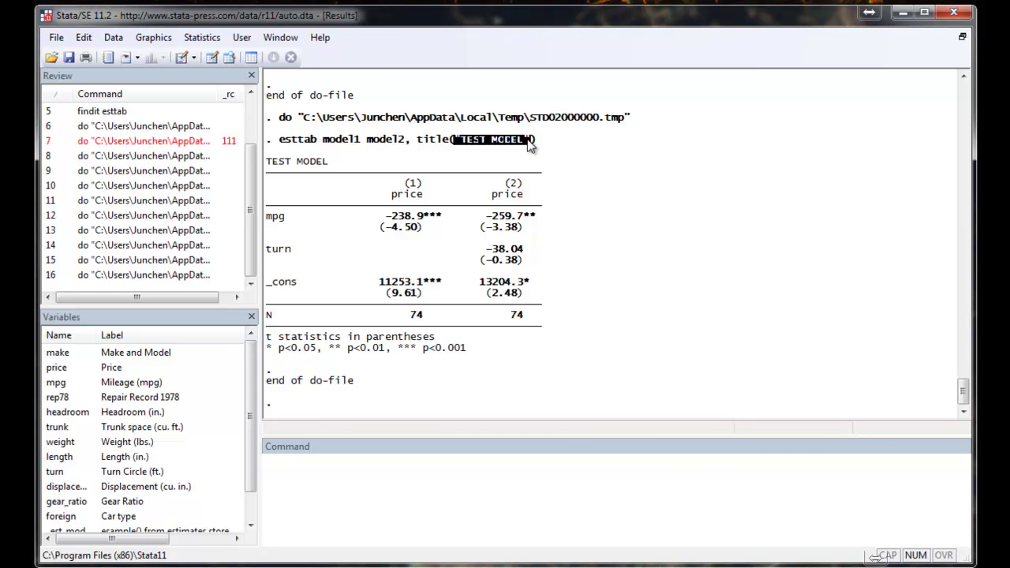
{"action": "left_click", "coordinate": [527, 139]}
{"action": "left_click_drag", "start_coordinate": [268, 164], "coordinate": [330, 168]}
{"action": "left_click", "coordinate": [329, 167]}
{"action": "double_click", "coordinate": [418, 197]}
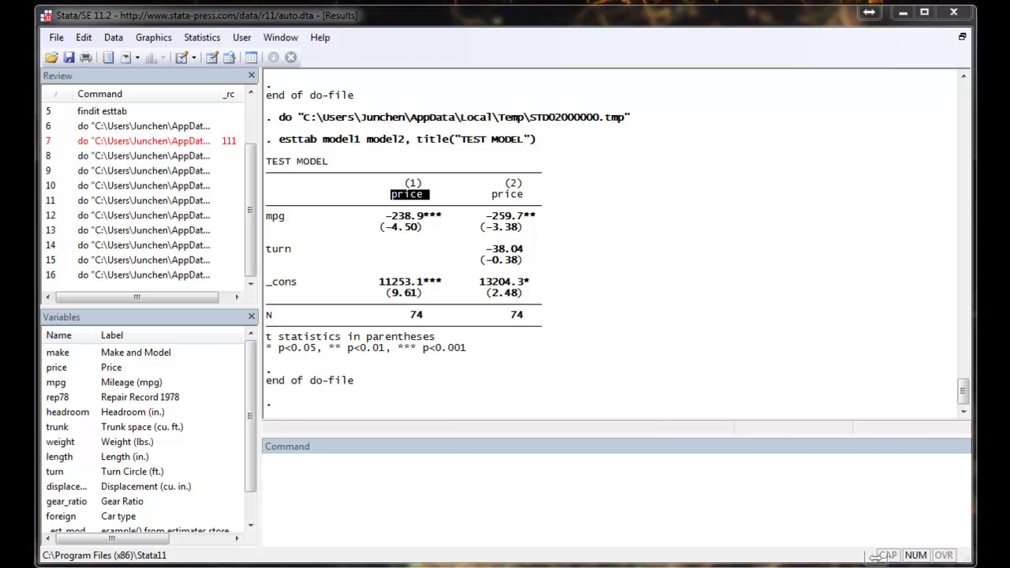
{"action": "key", "text": "ctrl+d"}
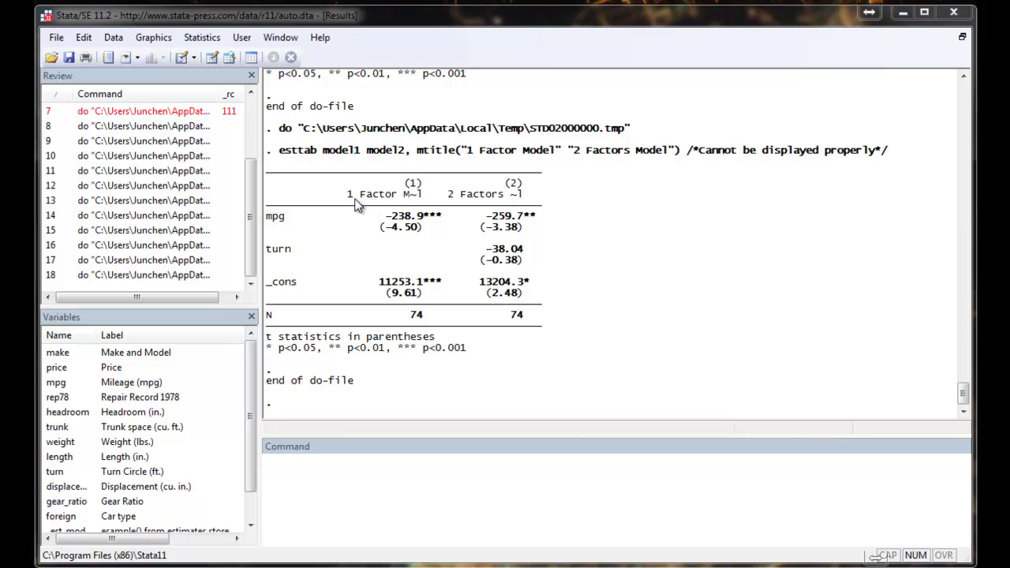
{"action": "left_click_drag", "start_coordinate": [347, 194], "coordinate": [415, 197]}
{"action": "left_click", "coordinate": [417, 198]}
Mark the t-statistics and significance-star footnotes that nonotes removes from the model1/model2 table
{"action": "left_click_drag", "start_coordinate": [469, 350], "coordinate": [268, 341]}
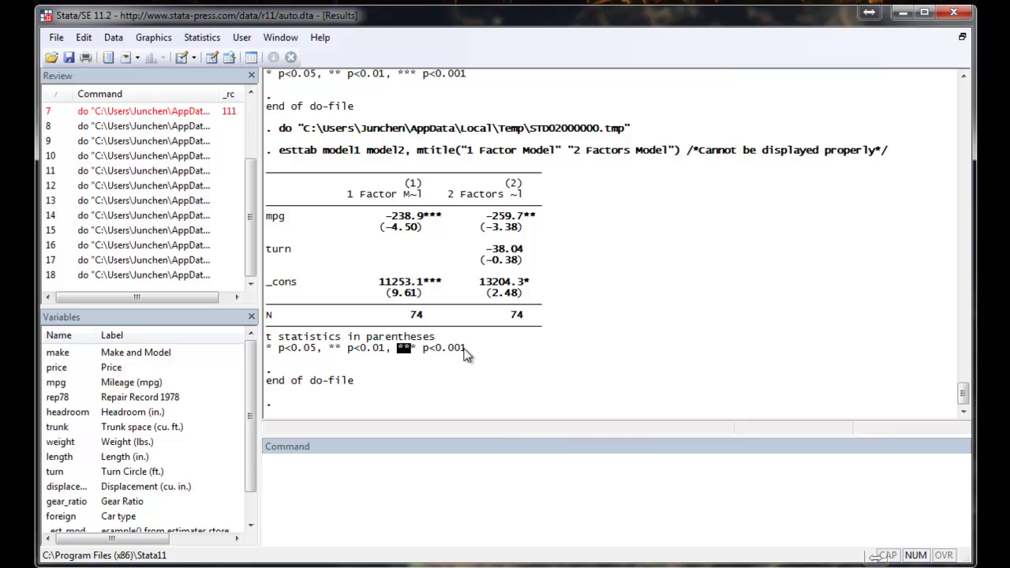
{"action": "left_click_drag", "start_coordinate": [467, 349], "coordinate": [268, 339]}
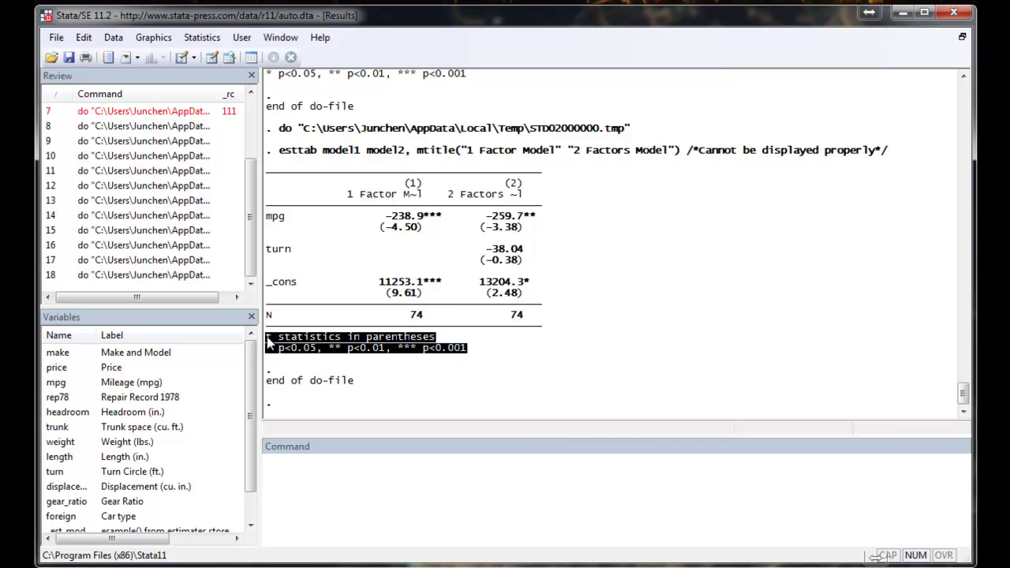
{"action": "left_click", "coordinate": [270, 342]}
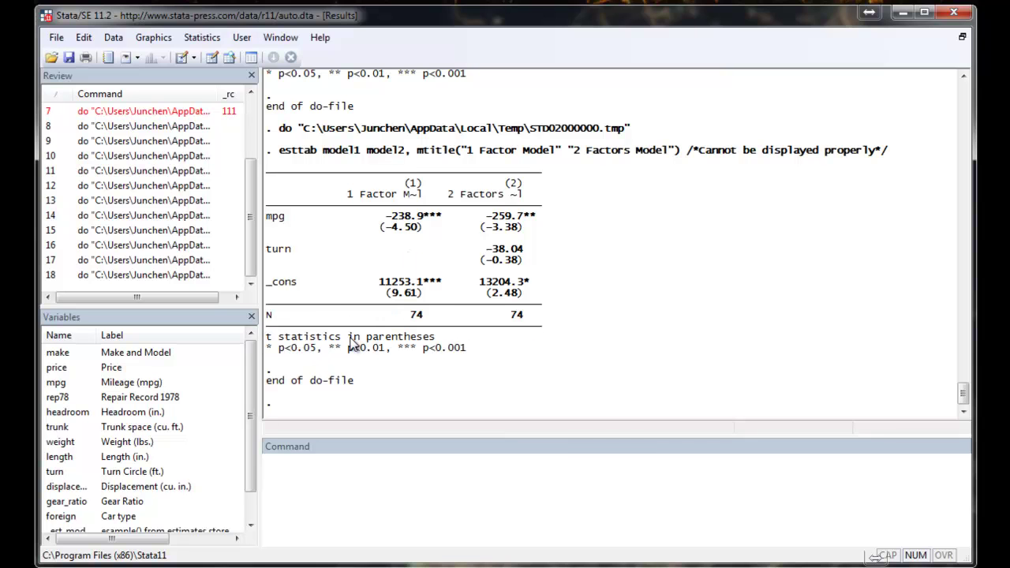
{"action": "left_click_drag", "start_coordinate": [270, 340], "coordinate": [433, 345]}
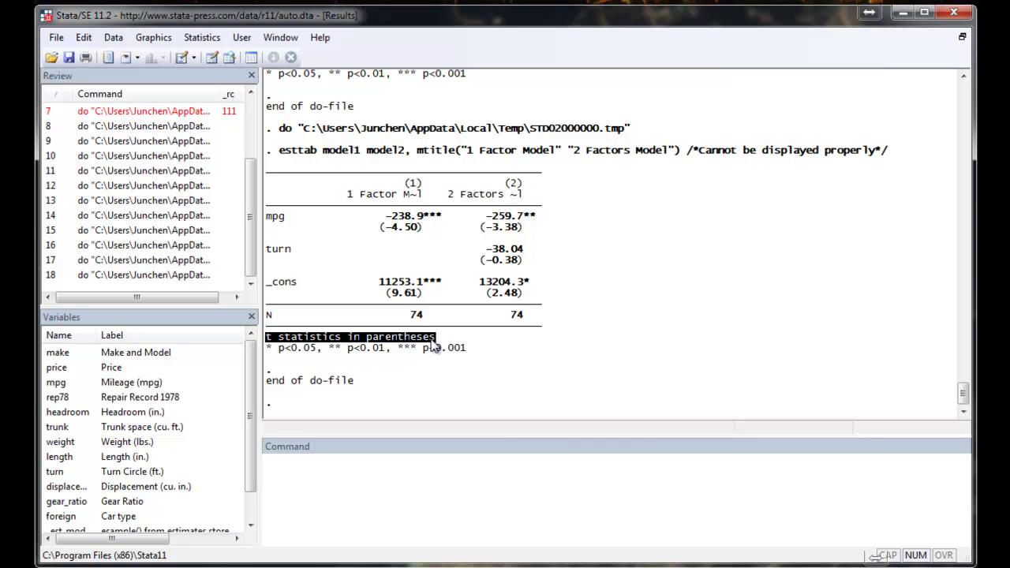
{"action": "left_click", "coordinate": [433, 351]}
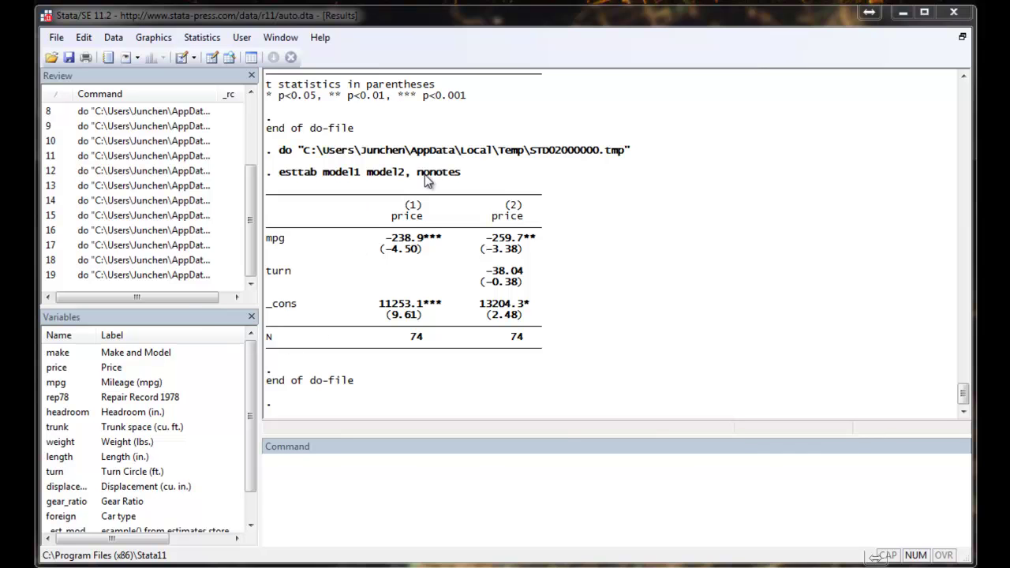
Append the custom notes 'test line 1' and 'test line 2' to the two-model table with addnote
{"action": "left_click_drag", "start_coordinate": [418, 174], "coordinate": [464, 177]}
{"action": "left_click", "coordinate": [468, 182]}
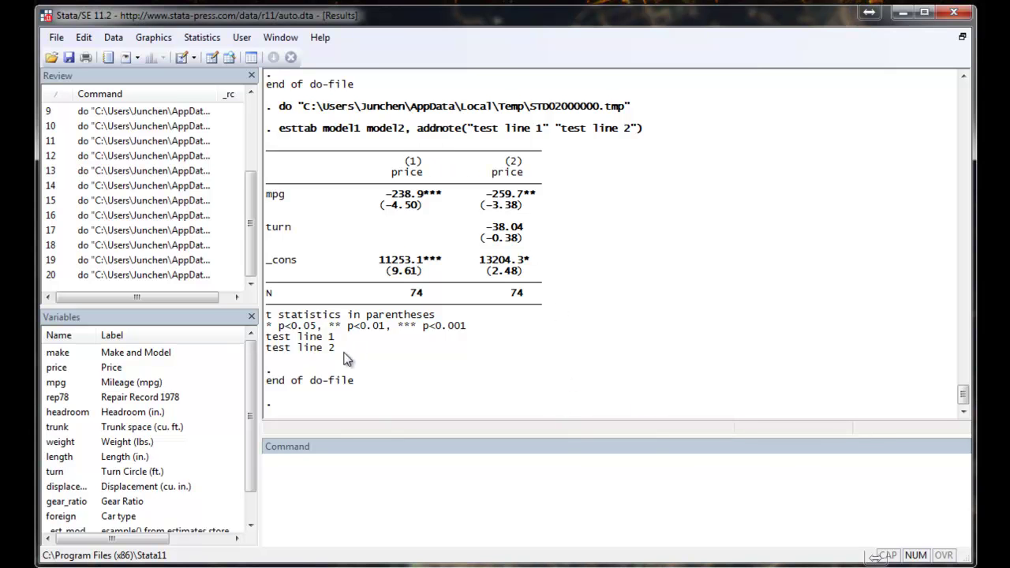
{"action": "left_click_drag", "start_coordinate": [338, 348], "coordinate": [266, 348]}
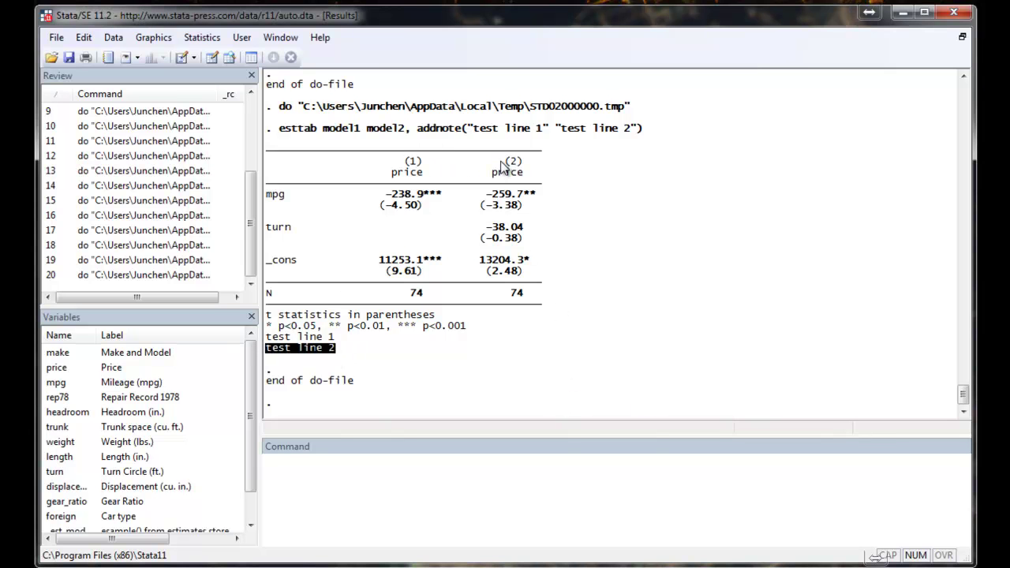
{"action": "left_click_drag", "start_coordinate": [468, 129], "coordinate": [642, 130]}
{"action": "left_click", "coordinate": [550, 133]}
{"action": "left_click", "coordinate": [603, 135]}
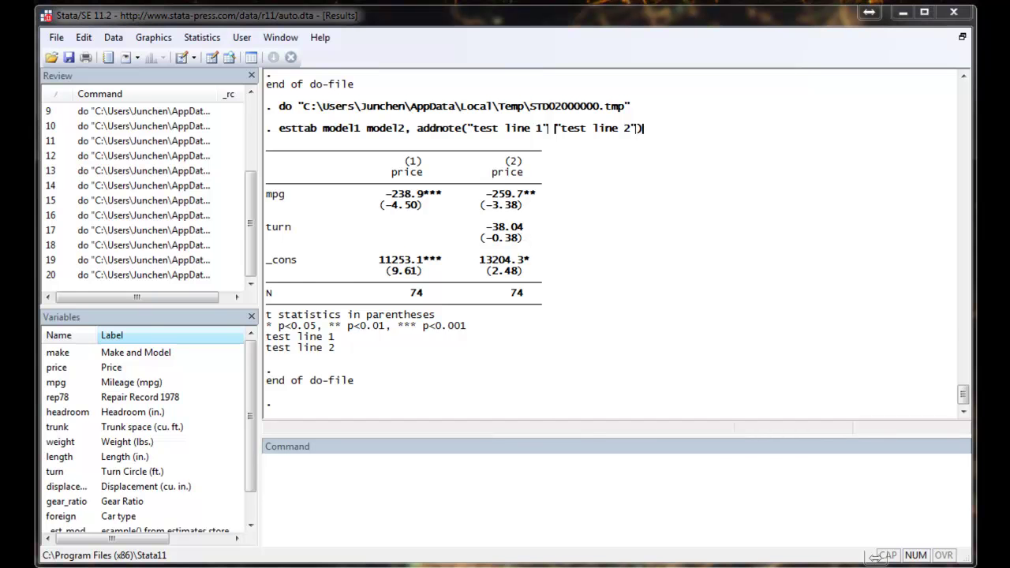
Export the table with ar2, p, label, title, mtitle and custom notes to E:\test.csv, opening it in Excel
{"action": "key", "text": "ctrl+d"}
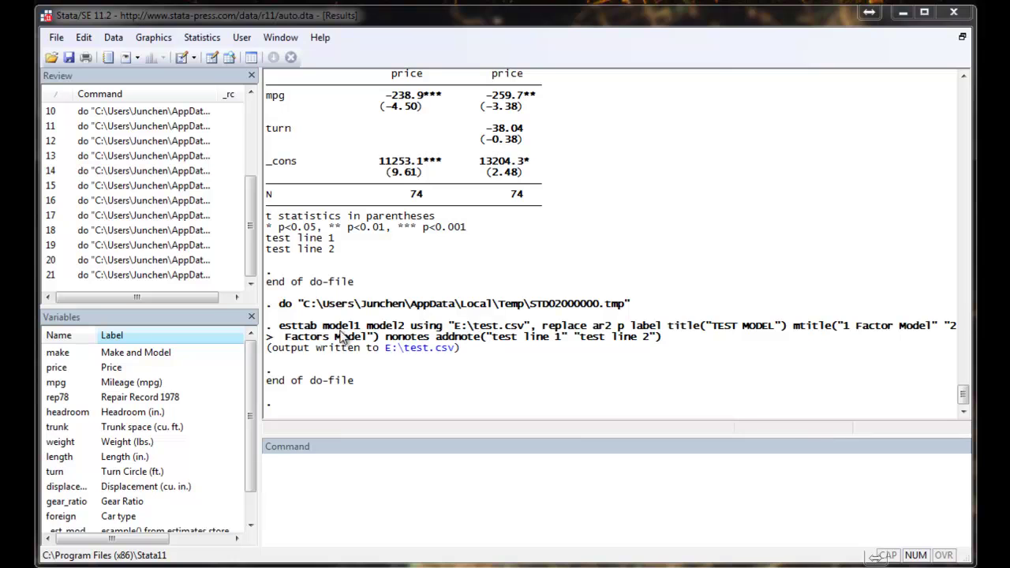
{"action": "left_click_drag", "start_coordinate": [410, 327], "coordinate": [527, 333]}
{"action": "left_click", "coordinate": [526, 333]}
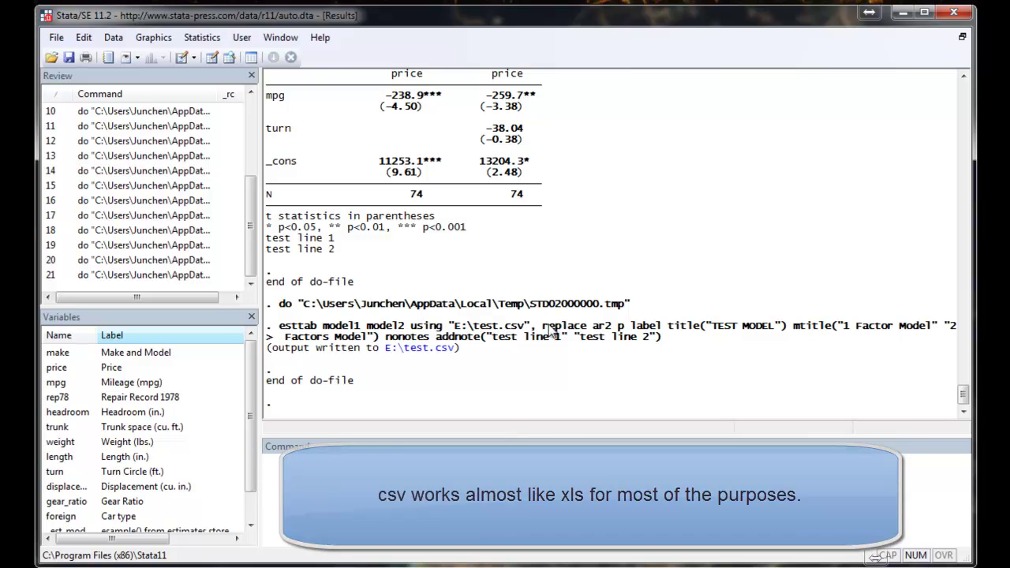
{"action": "left_click_drag", "start_coordinate": [541, 325], "coordinate": [670, 339]}
{"action": "left_click", "coordinate": [670, 334]}
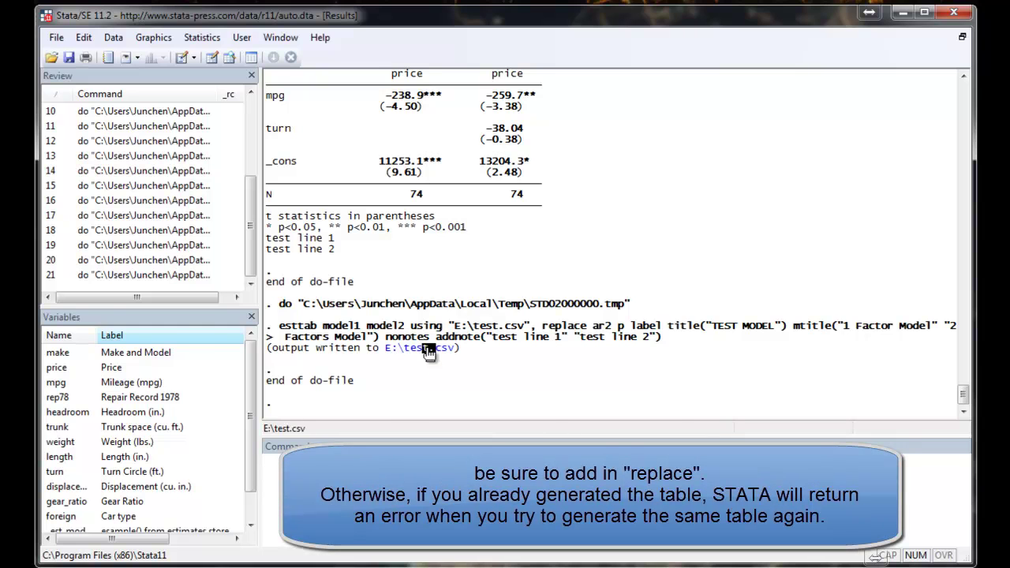
{"action": "left_click", "coordinate": [430, 349]}
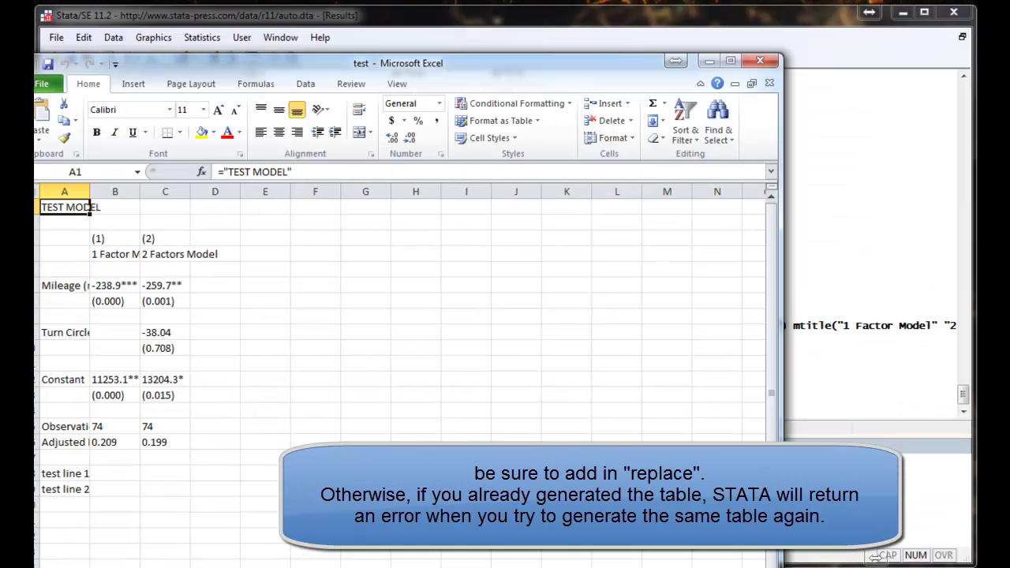
Autofit columns A, B and C of the exported table in Excel
{"action": "left_click_drag", "start_coordinate": [425, 80], "coordinate": [599, 29]}
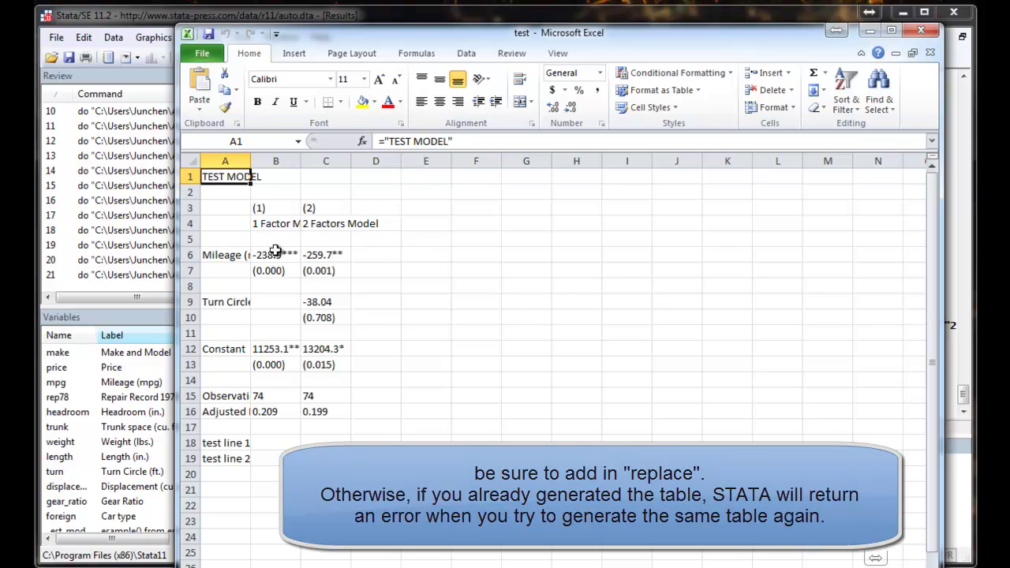
{"action": "double_click", "coordinate": [250, 161]}
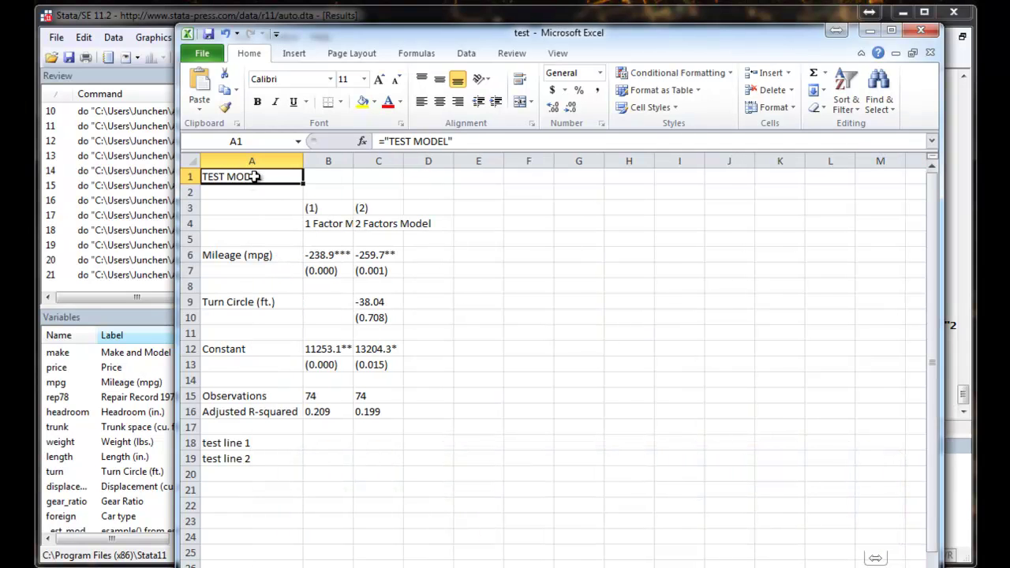
{"action": "double_click", "coordinate": [352, 161]}
{"action": "double_click", "coordinate": [431, 161]}
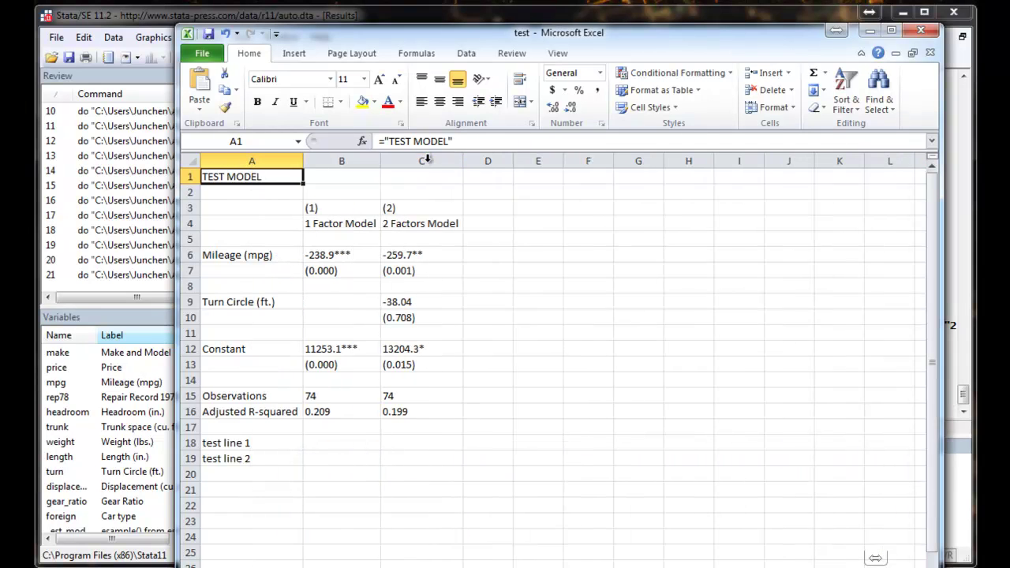
Check the 2 Factors Model heading, p-value 0.000, adjusted R-squared 0.209/0.199 and test notes
{"action": "left_click", "coordinate": [419, 227]}
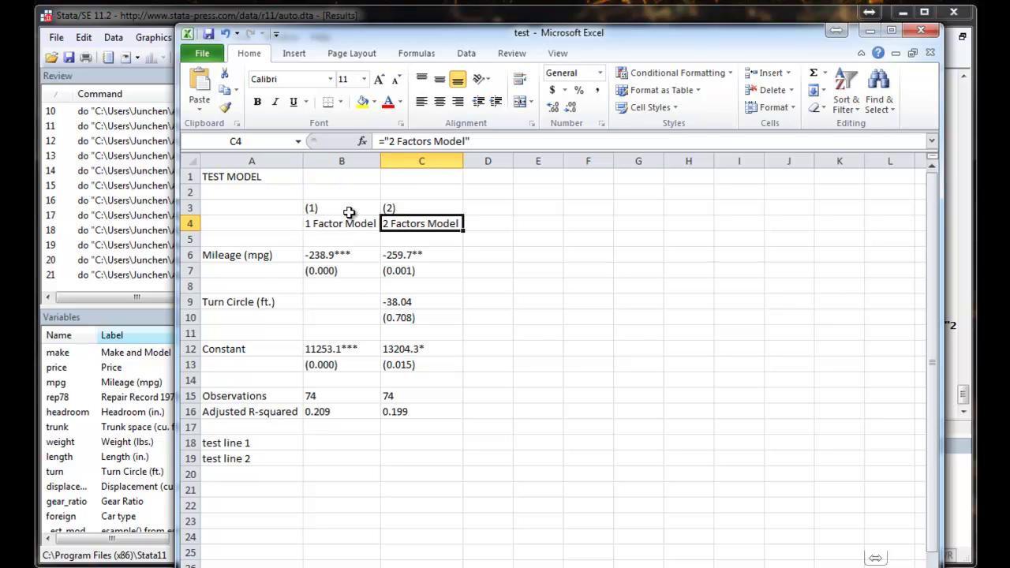
{"action": "left_click", "coordinate": [337, 271]}
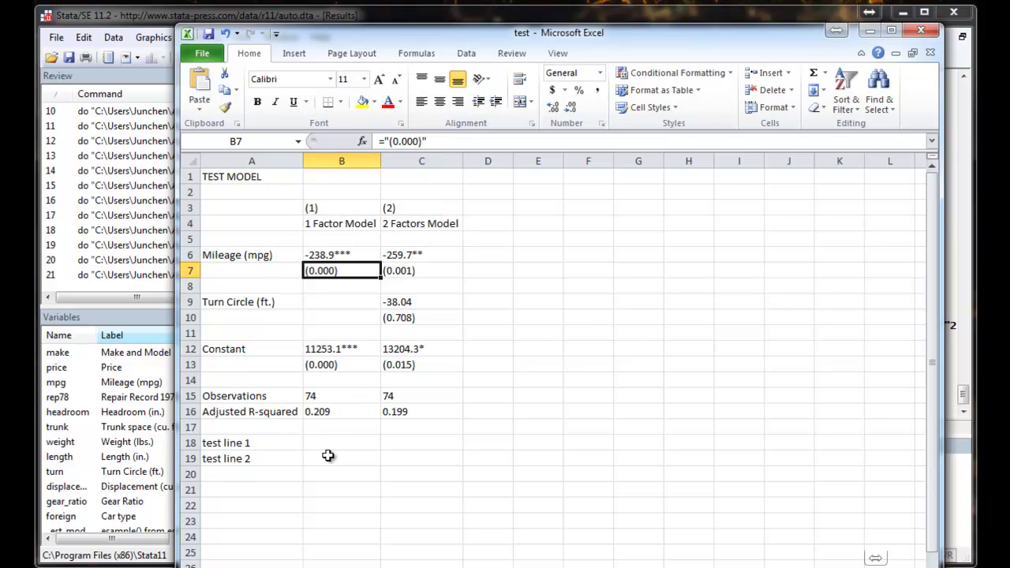
{"action": "left_click_drag", "start_coordinate": [257, 446], "coordinate": [257, 462]}
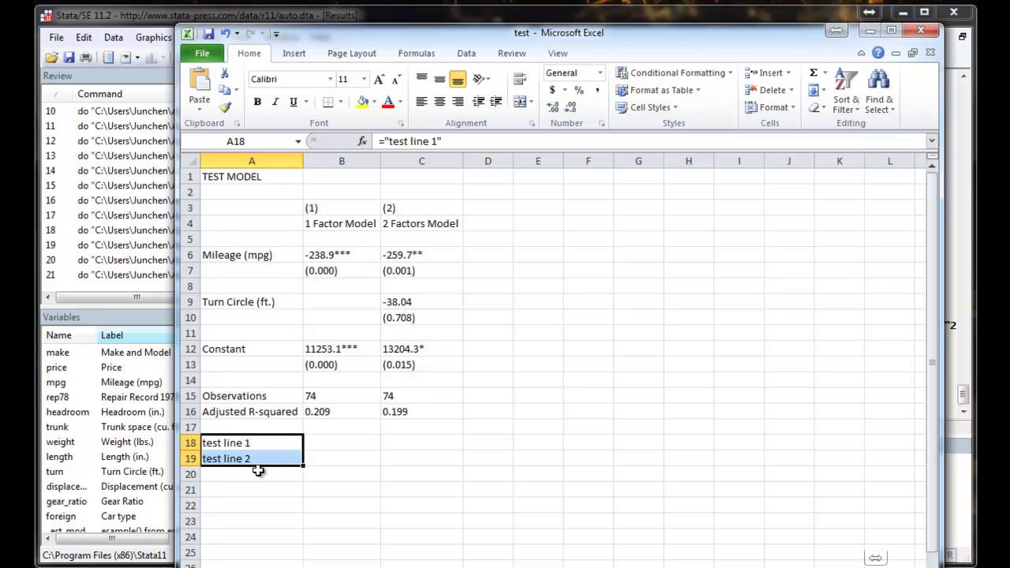
{"action": "left_click", "coordinate": [337, 413]}
{"action": "left_click", "coordinate": [412, 412]}
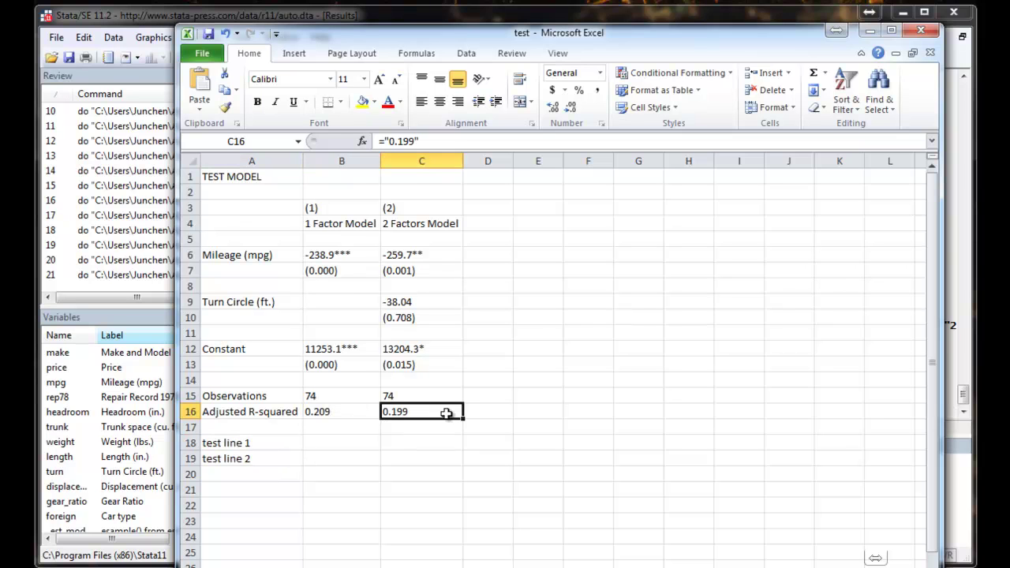
{"action": "left_click_drag", "start_coordinate": [259, 255], "coordinate": [254, 363]}
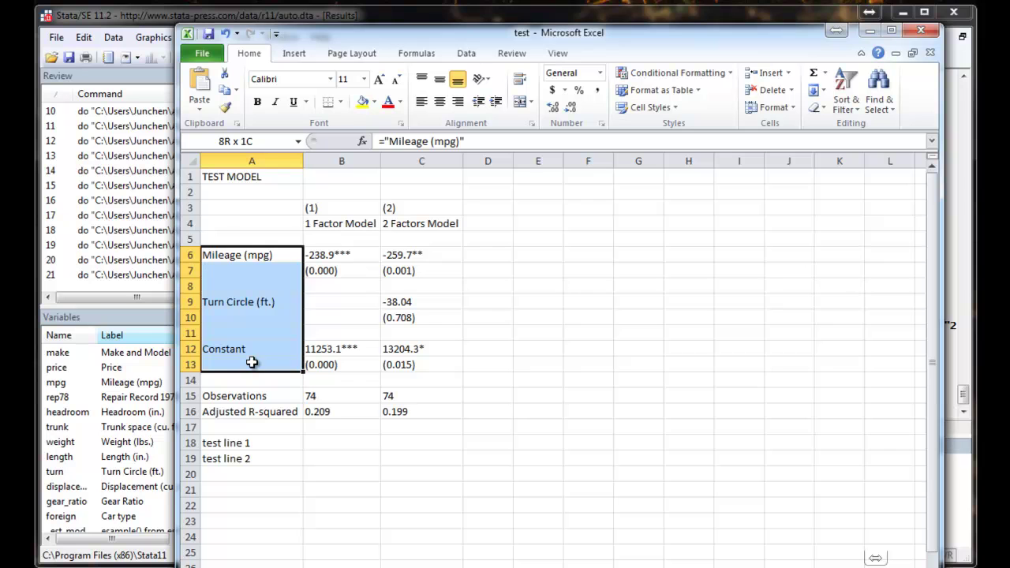
{"action": "left_click", "coordinate": [254, 363]}
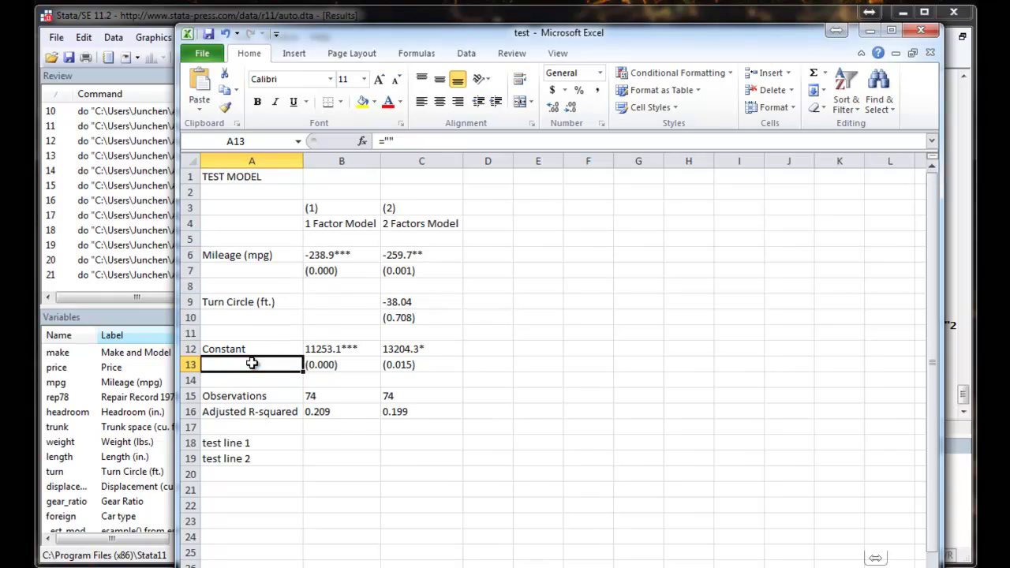
Close Excel without saving test.csv and return to Stata's results showing the E:\test.csv export
{"action": "left_click", "coordinate": [921, 30]}
{"action": "left_click", "coordinate": [527, 337]}
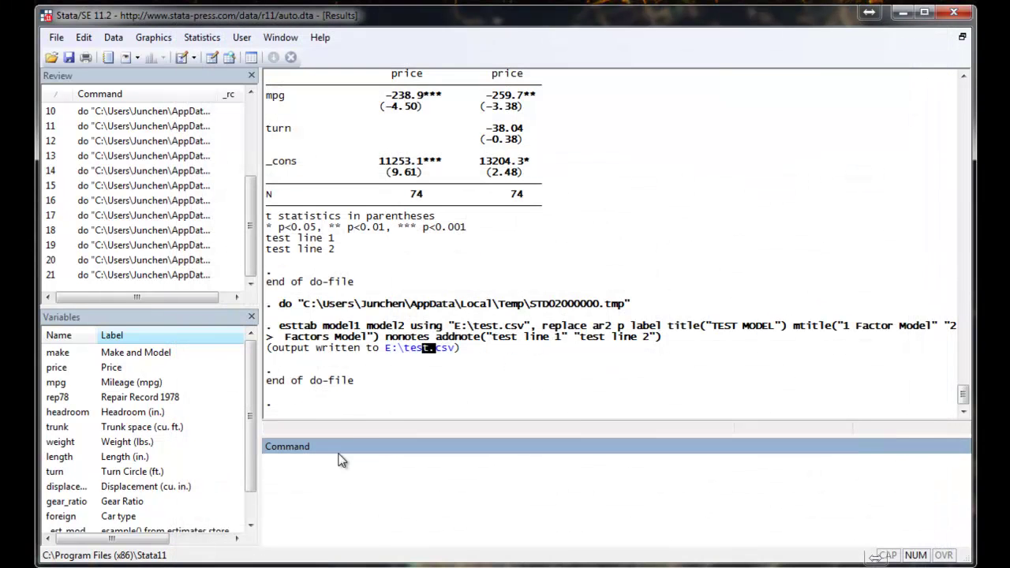
{"action": "left_click", "coordinate": [363, 387]}
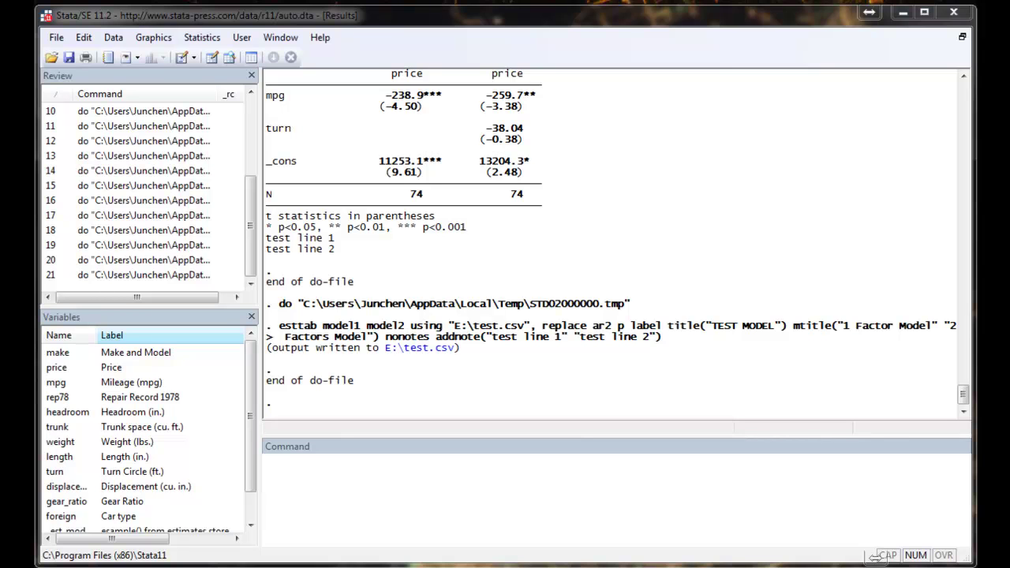
Run the eform esttab of logit foreign mpg, then logistic foreign mpg, checking odds ratio 1.173232 and z 3.04
{"action": "key", "text": "ctrl+d"}
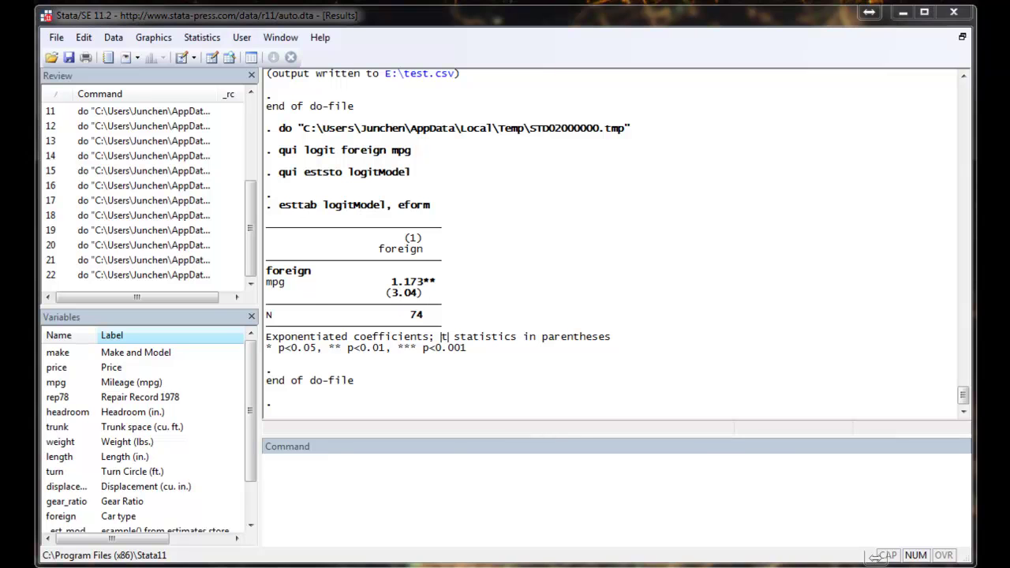
{"action": "key", "text": "ctrl+d"}
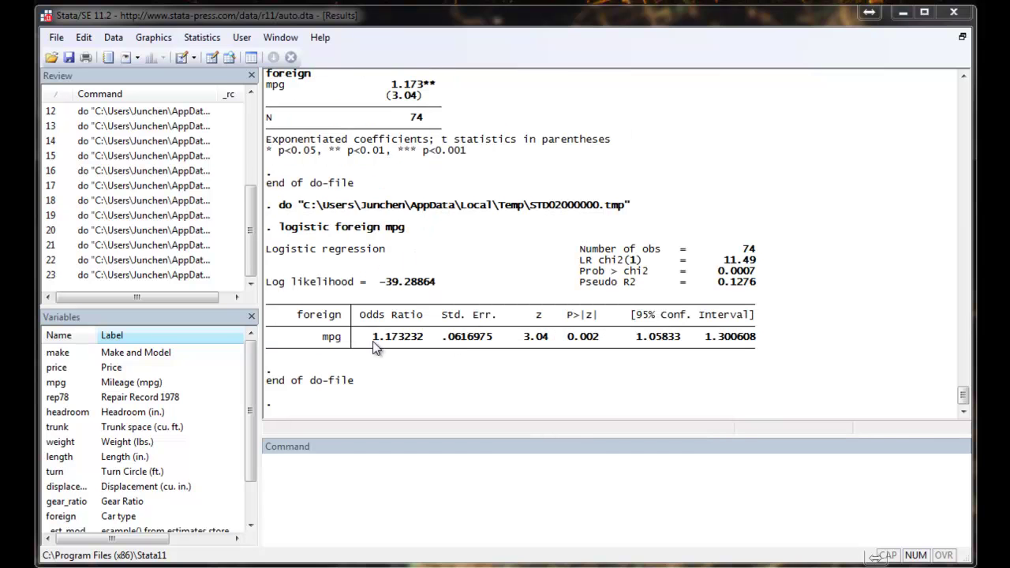
{"action": "left_click_drag", "start_coordinate": [372, 338], "coordinate": [422, 341]}
{"action": "left_click", "coordinate": [423, 345]}
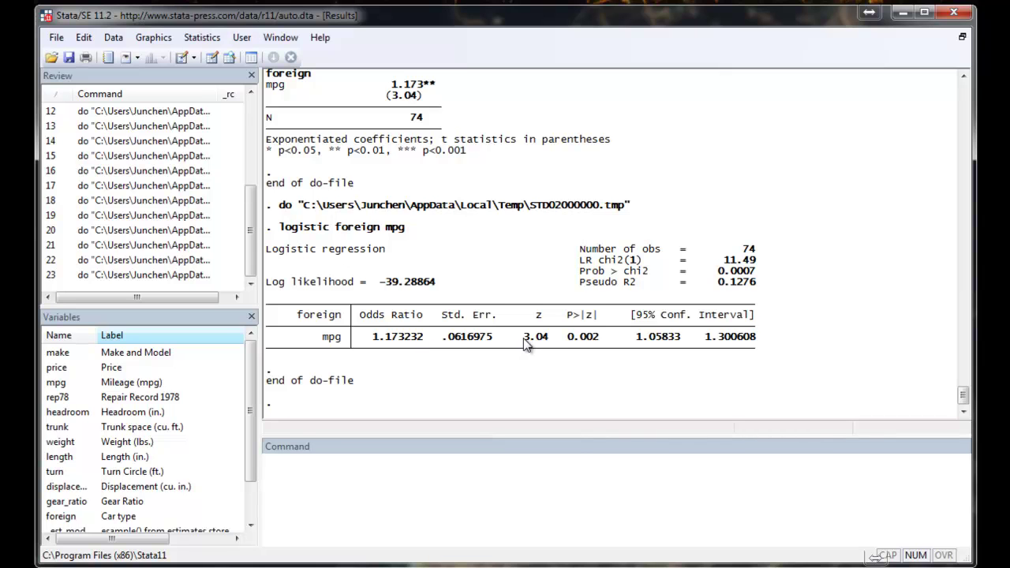
{"action": "left_click_drag", "start_coordinate": [522, 338], "coordinate": [543, 341]}
{"action": "left_click", "coordinate": [541, 353]}
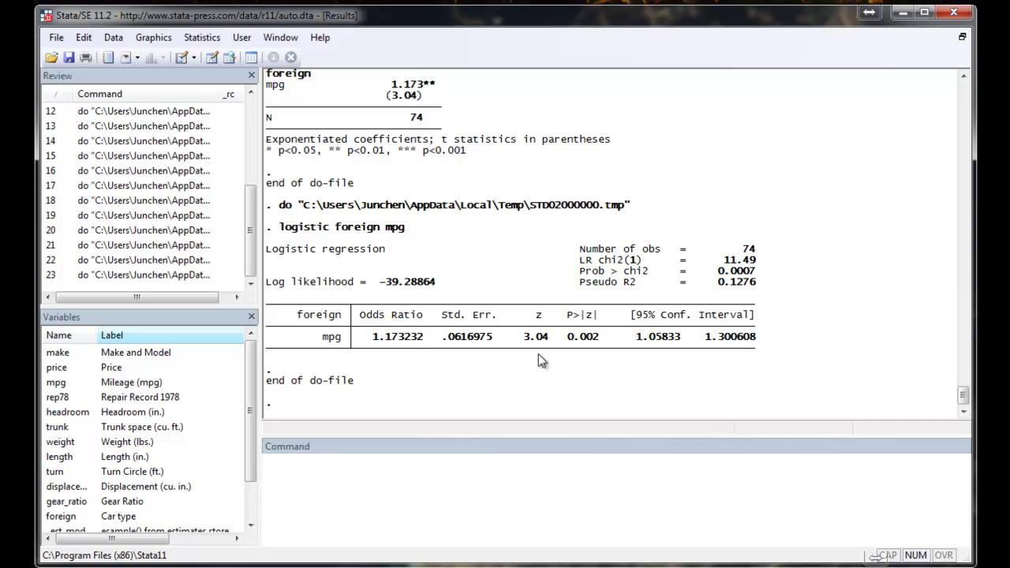